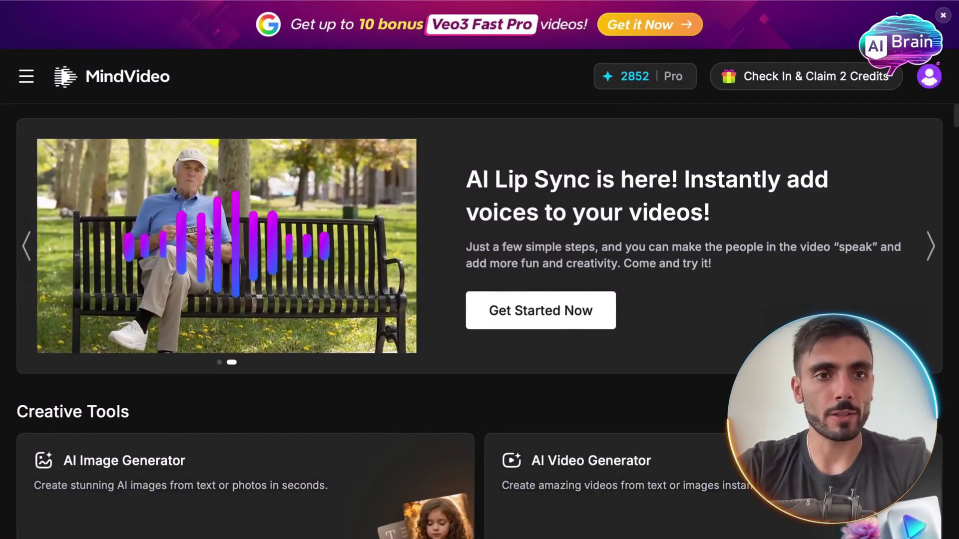
Go to Text to Image under Image AI in the site's sidebar menu.
left_click(27, 76)
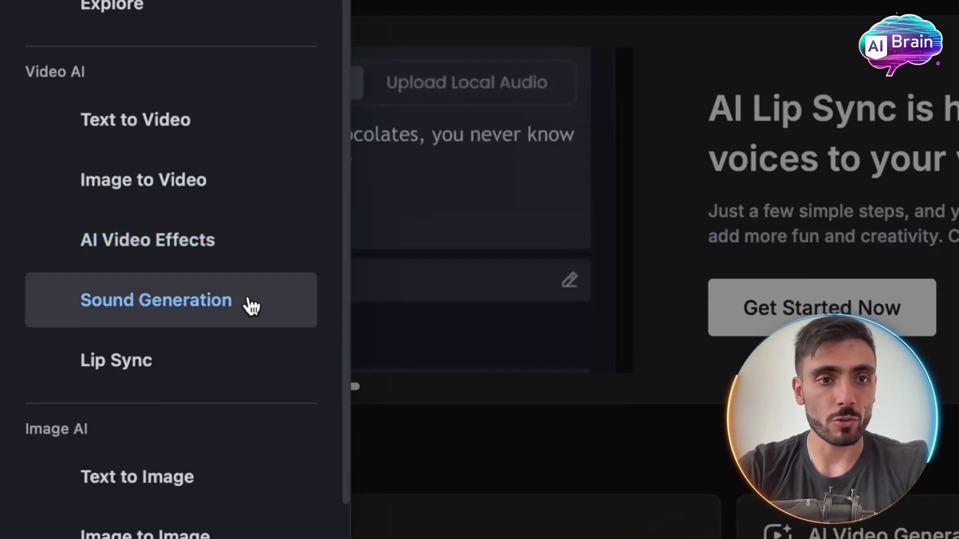
scroll(251, 309, "down", 2)
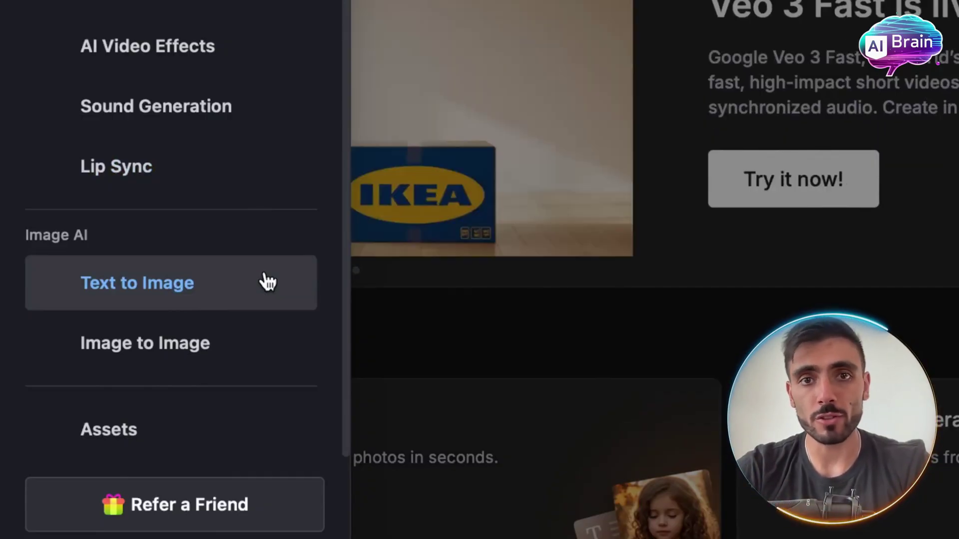
left_click(267, 282)
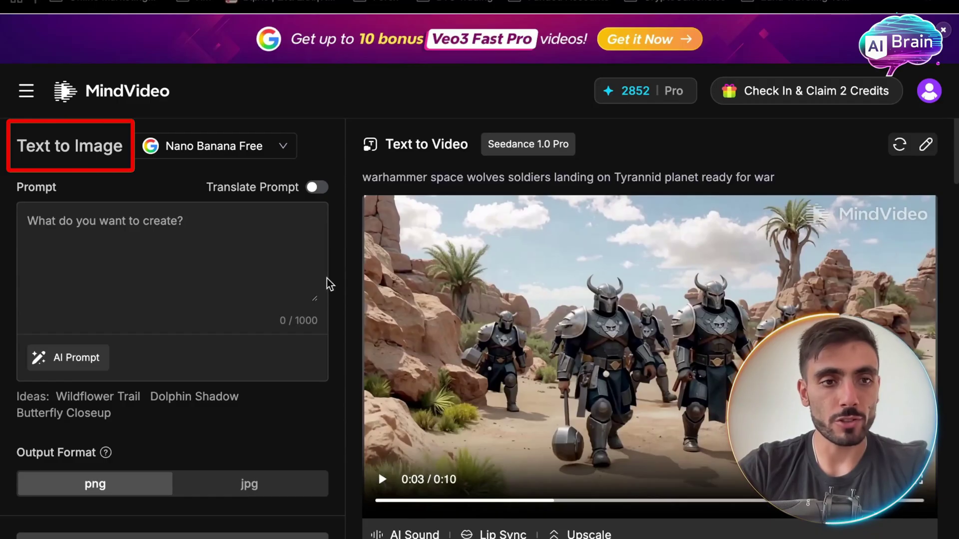
Generate a battlefield image from the prompt 'soldiers in war', keeping the Nano Banana Free model.
left_click(195, 262)
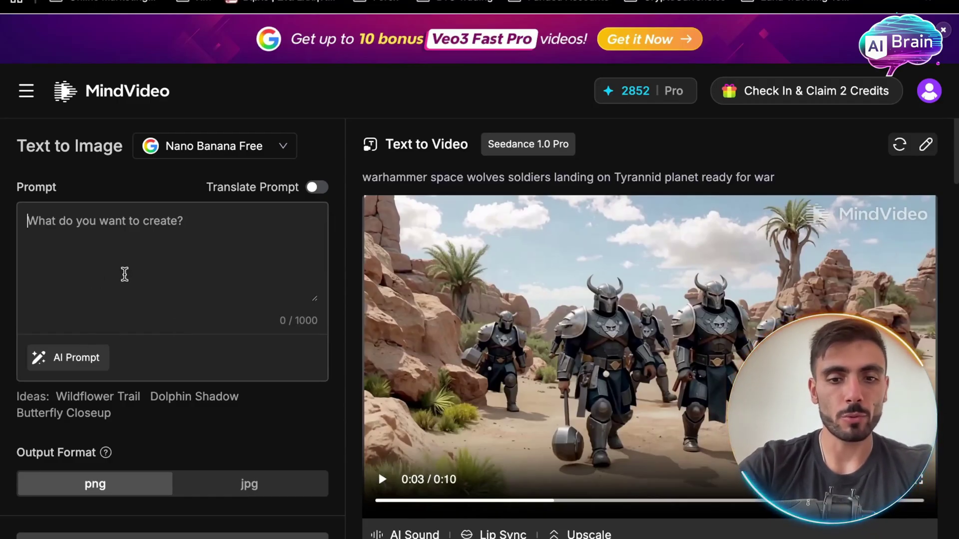
type("soldiers in ")
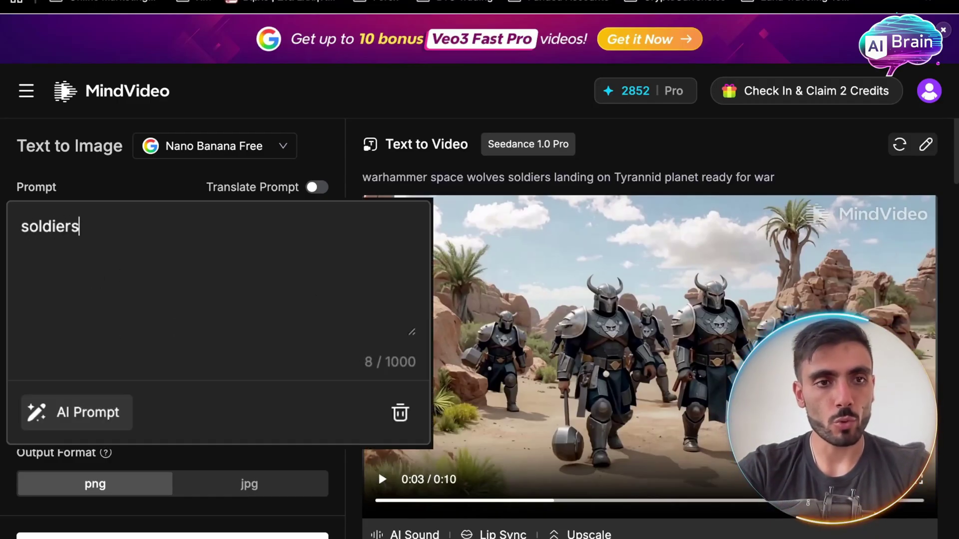
type("was")
key("BackSpace")
type("r")
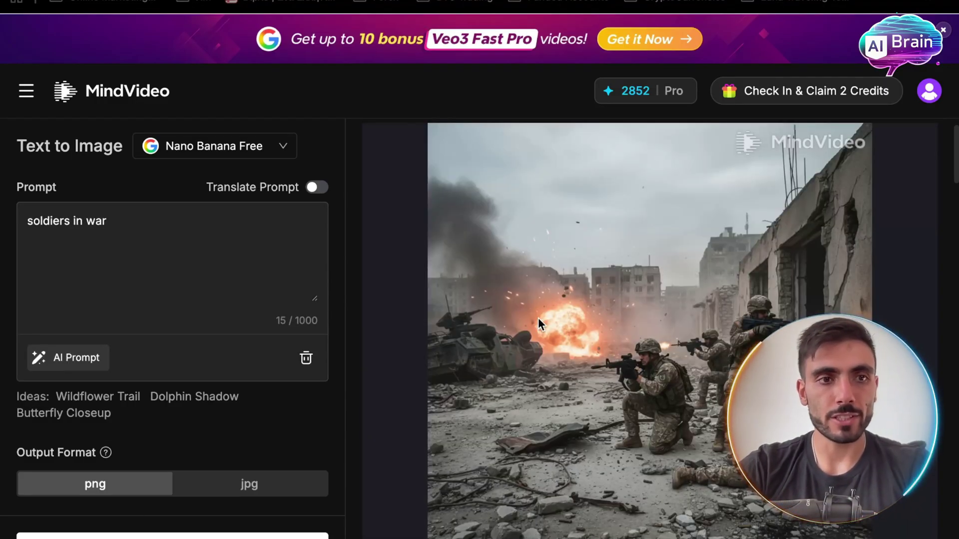
scroll(538, 317, "up", 1)
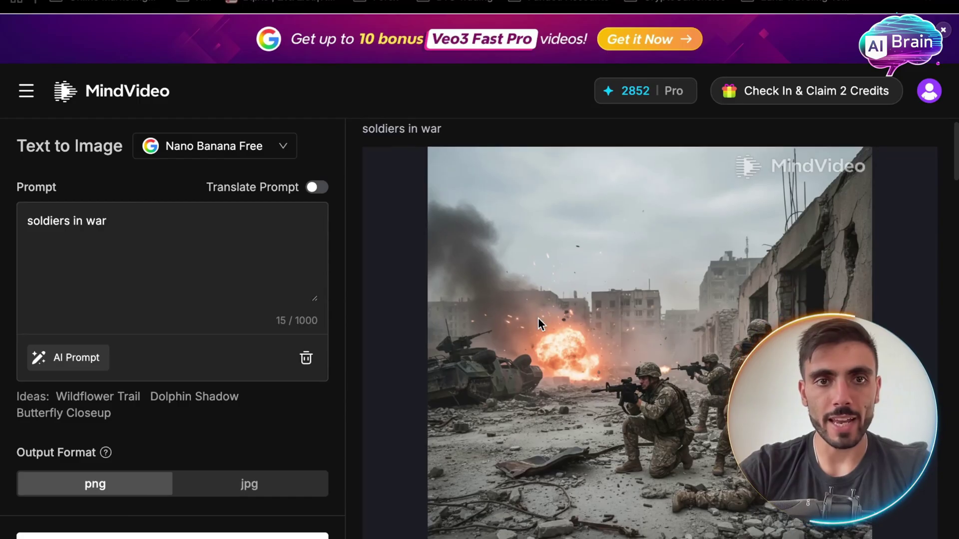
scroll(538, 318, "down", 1)
mouse_move(654, 329)
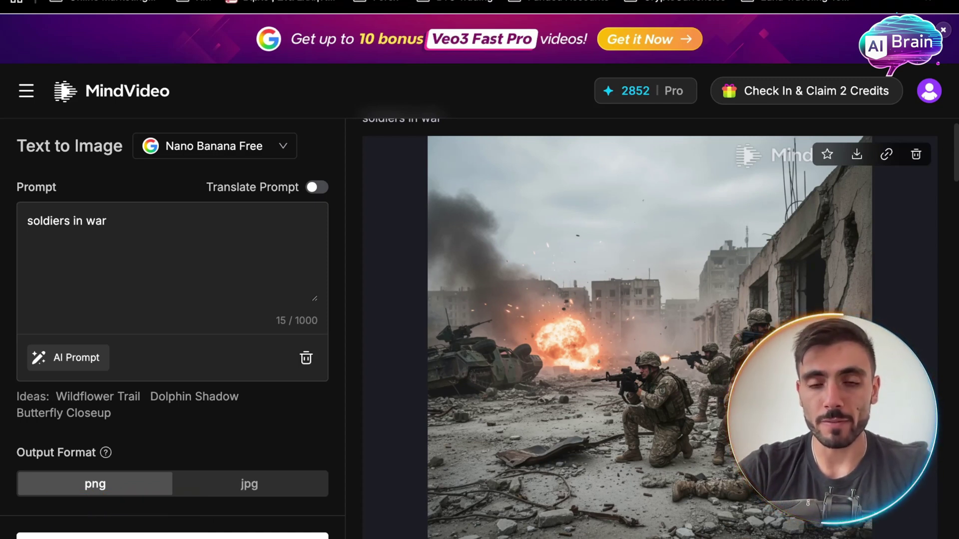
left_click(244, 150)
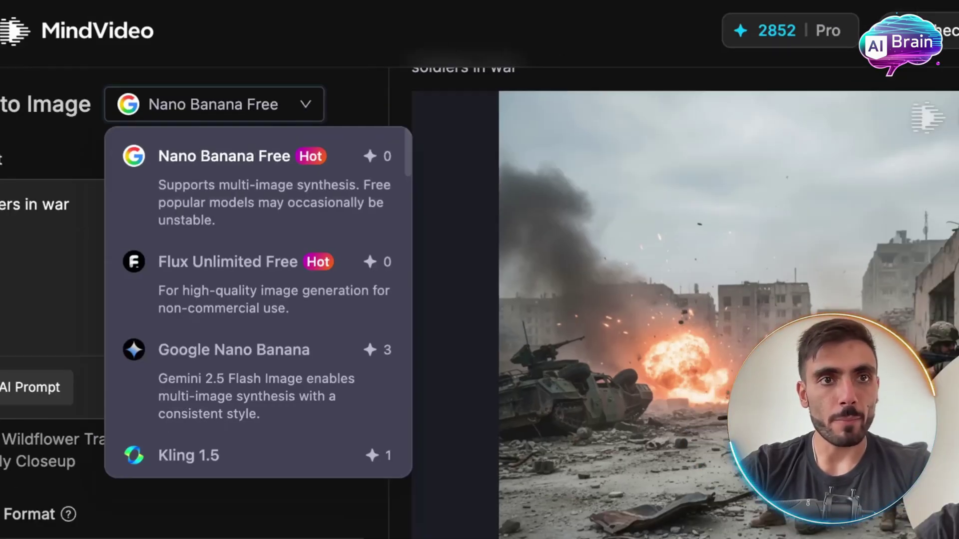
key("Escape")
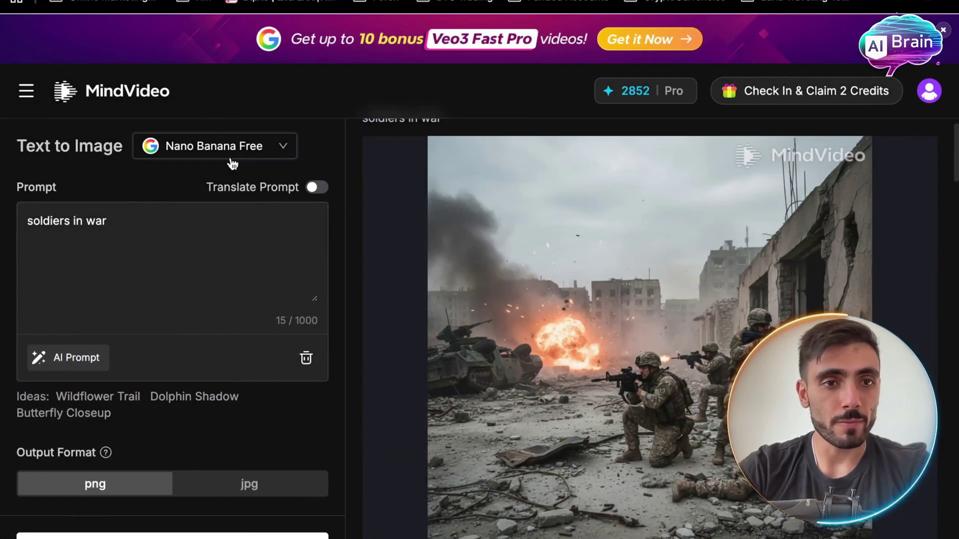
Scroll the homepage past Creative Tools to the Recommended gallery of AI images and videos.
left_click(233, 164)
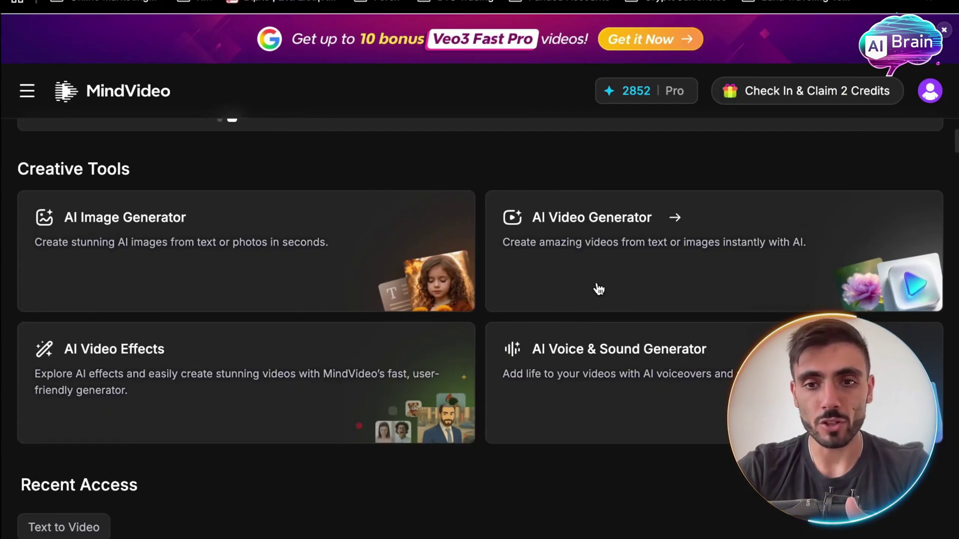
scroll(480, 300, "down", 7)
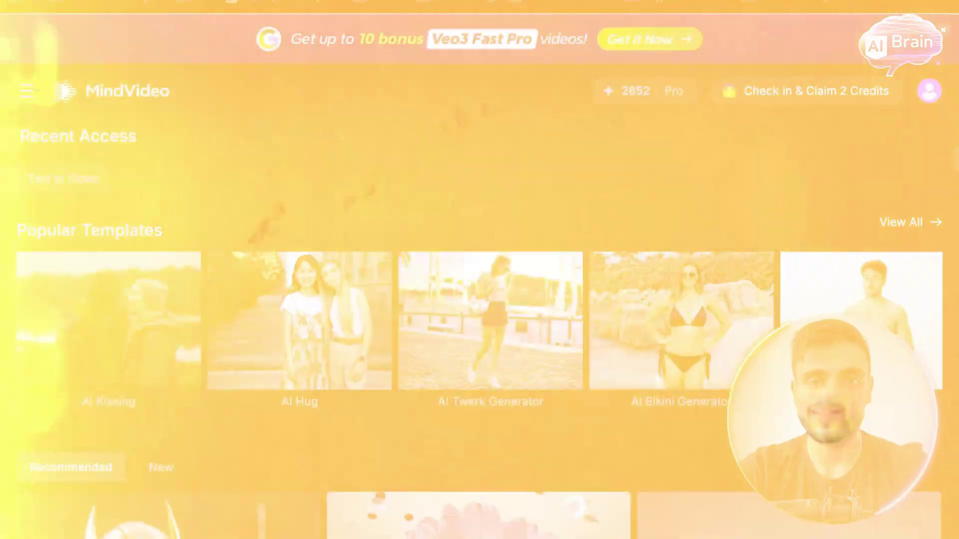
scroll(479, 300, "down", 6)
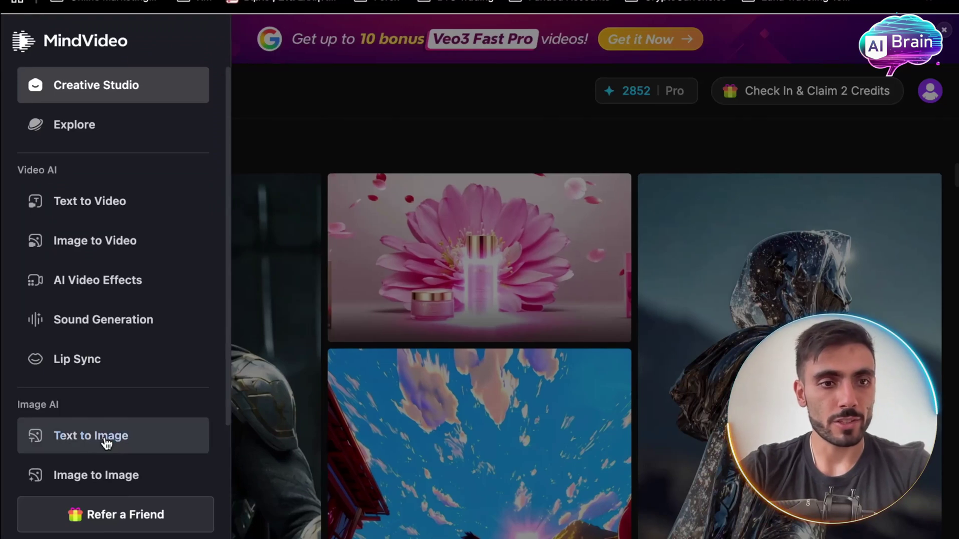
Generate a 'superhero fighting' image in Text to Image with the Nano Banana Free model.
left_click(106, 438)
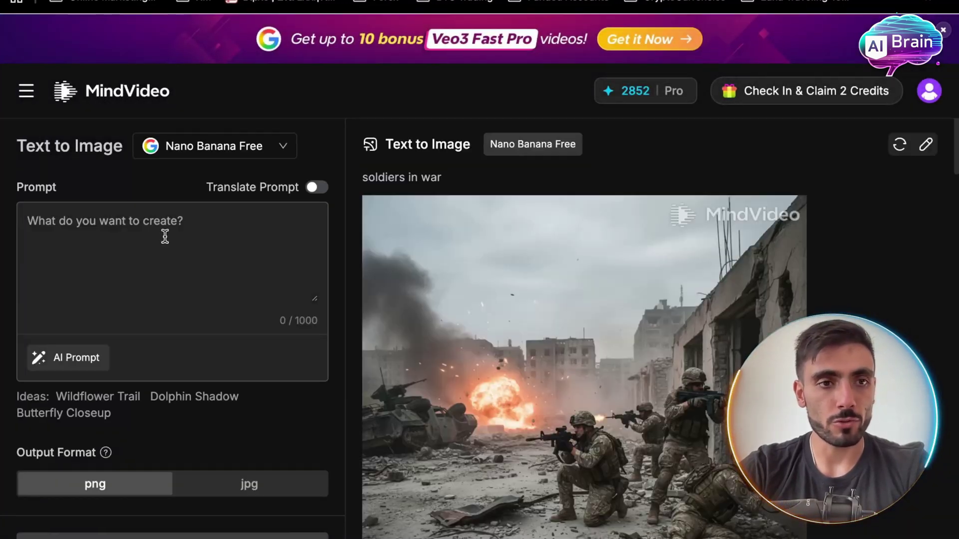
type("superhero fighting")
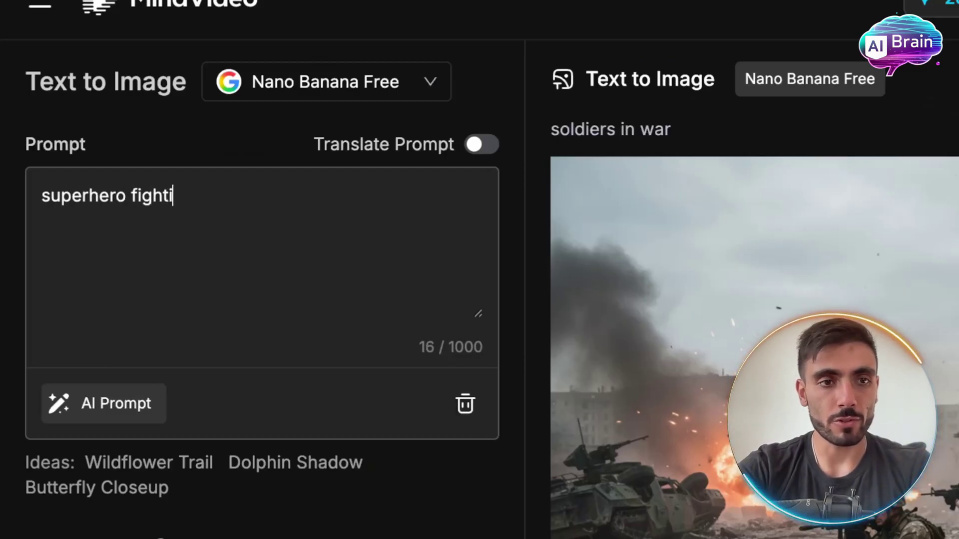
left_click(303, 95)
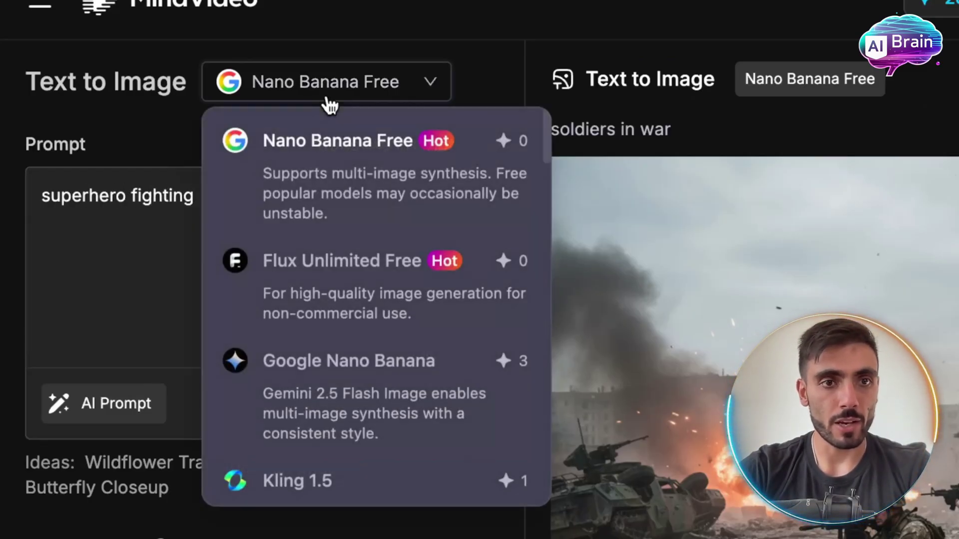
left_click(344, 141)
left_click(262, 538)
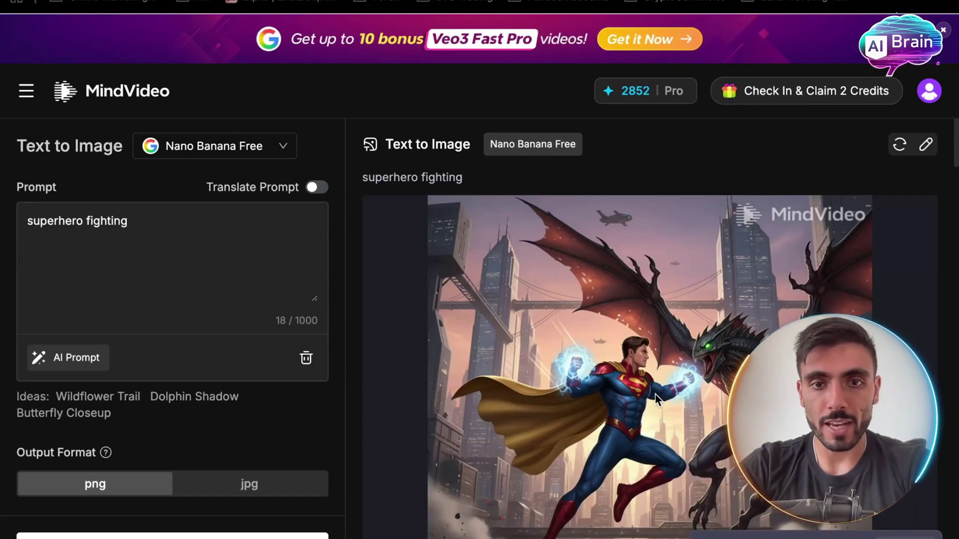
Set the generated superhero image as the reference for image-to-image.
scroll(673, 382, "down", 3)
mouse_move(647, 281)
scroll(647, 280, "up", 1)
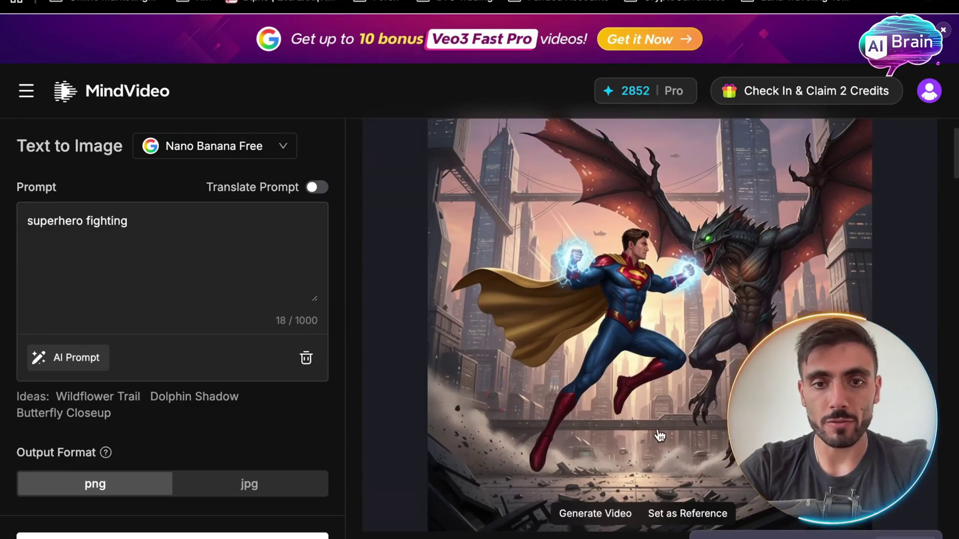
left_click(661, 515)
Generate a 'heroes fighting together' image from the superhero reference.
scroll(261, 280, "down", 1)
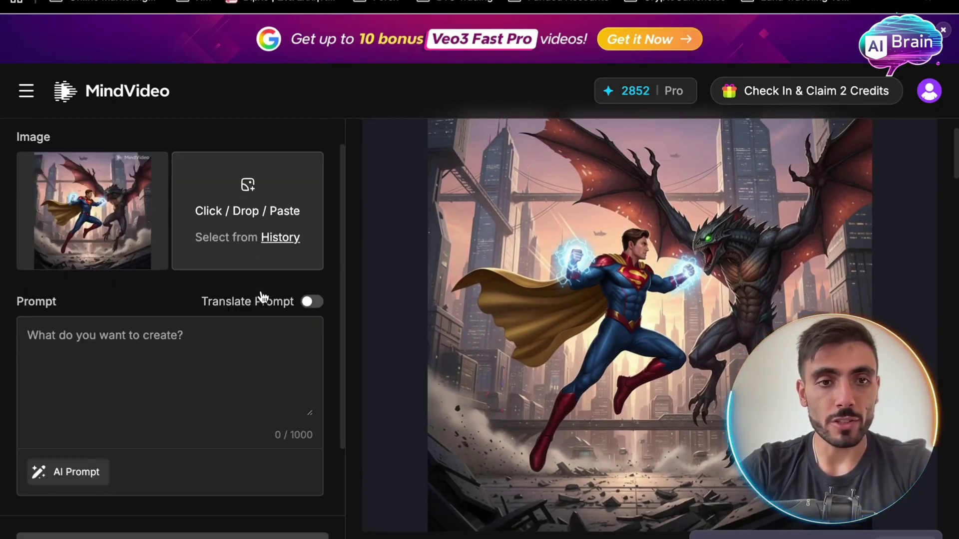
scroll(264, 297, "down", 1)
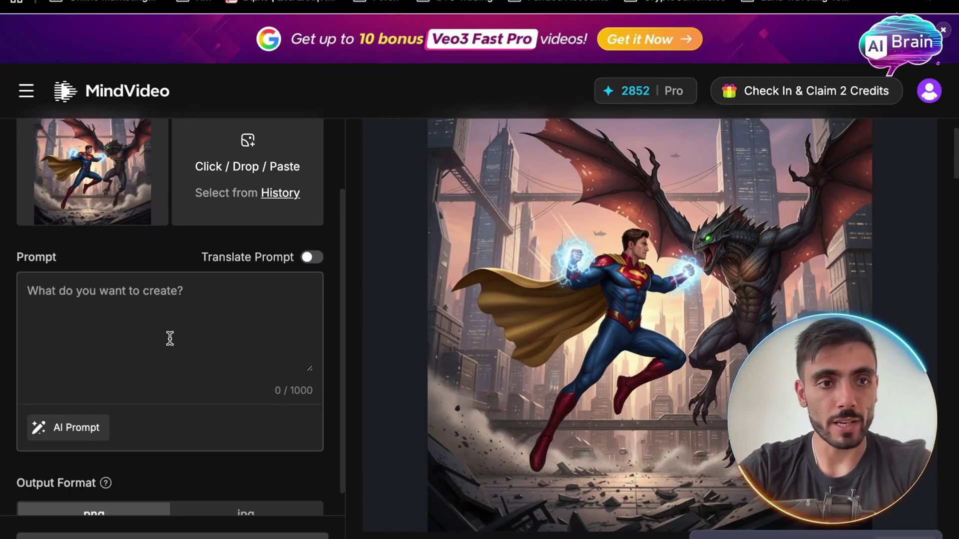
type("heroes fighting together")
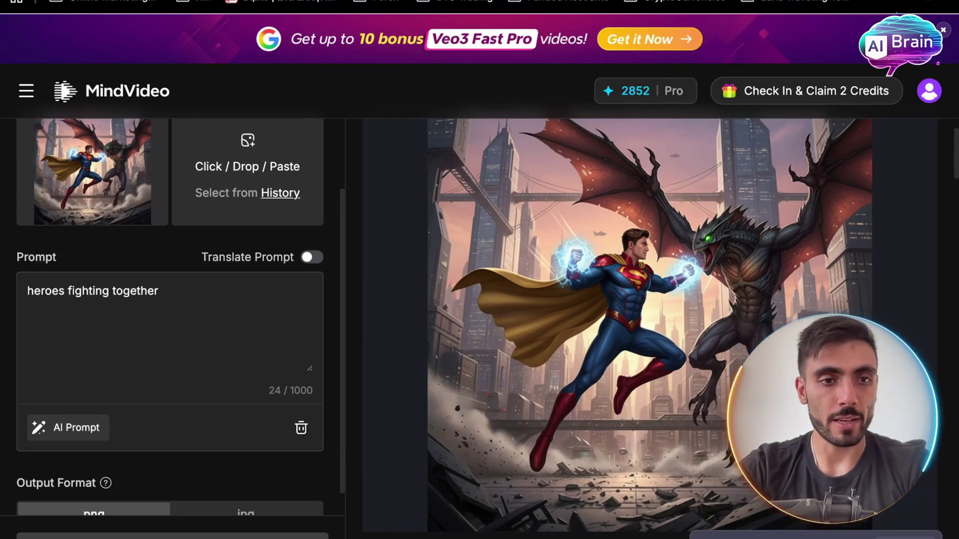
left_click(173, 536)
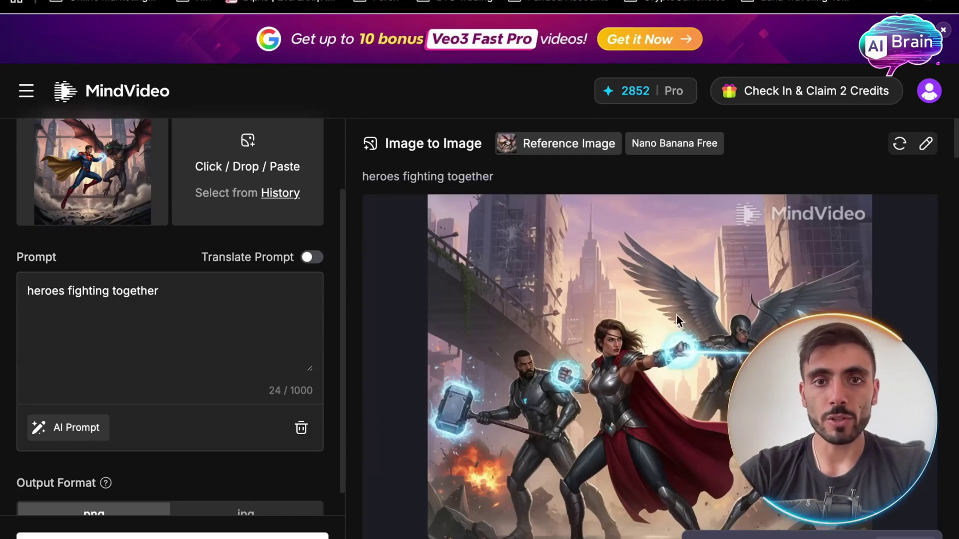
View the four-armored-heroes result full size, then close the viewer.
scroll(676, 320, "down", 4)
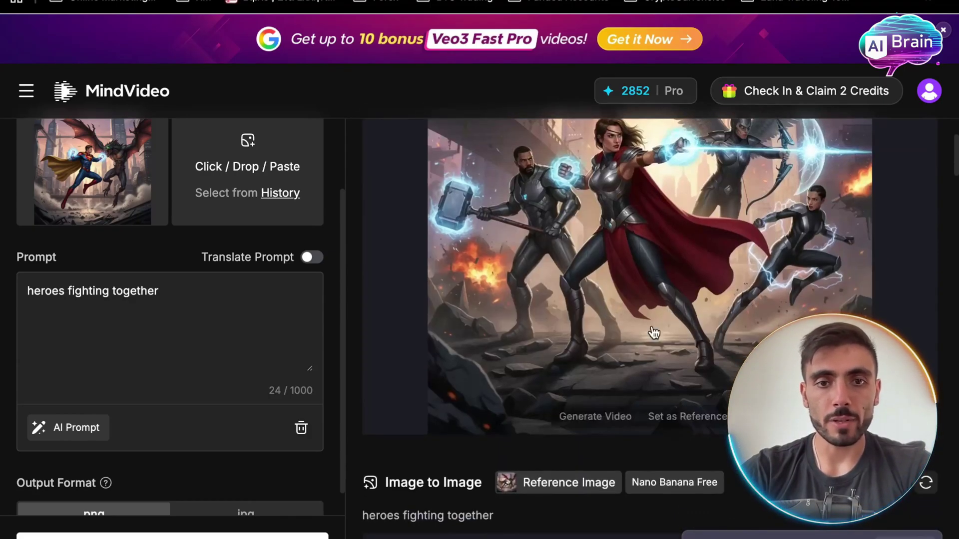
left_click(655, 333)
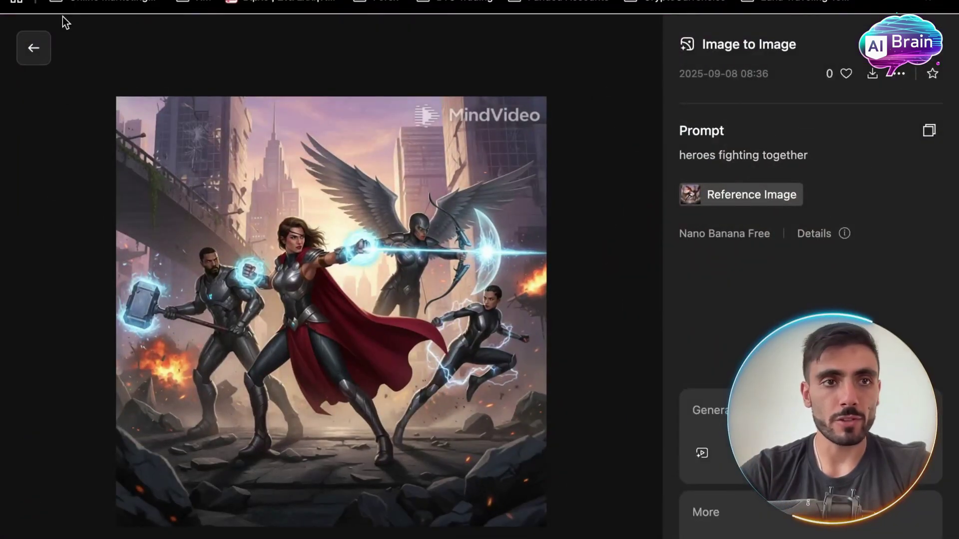
left_click(45, 54)
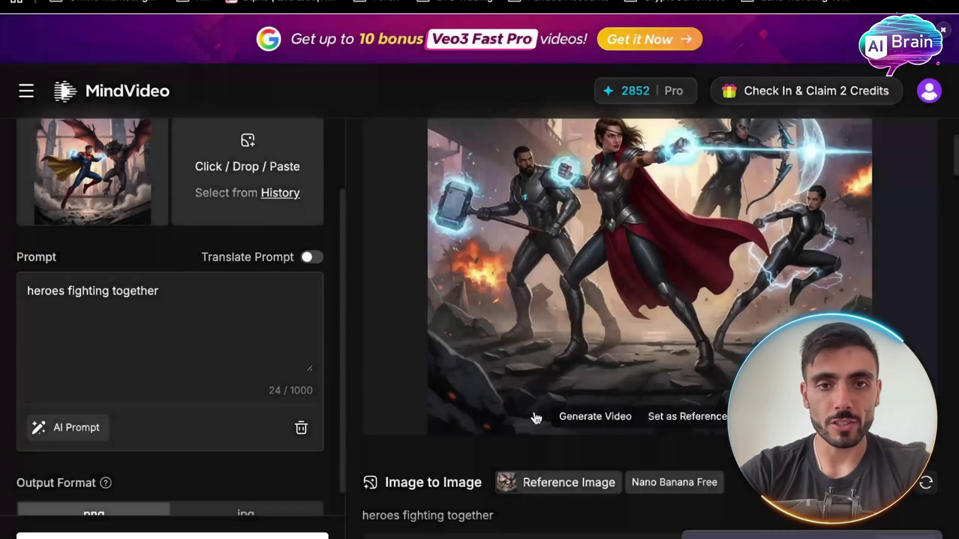
Make a 5-second Seedance 1.0 Pro video of 'superheroes fighting evil aliens' from the heroes image and play it.
left_click(596, 417)
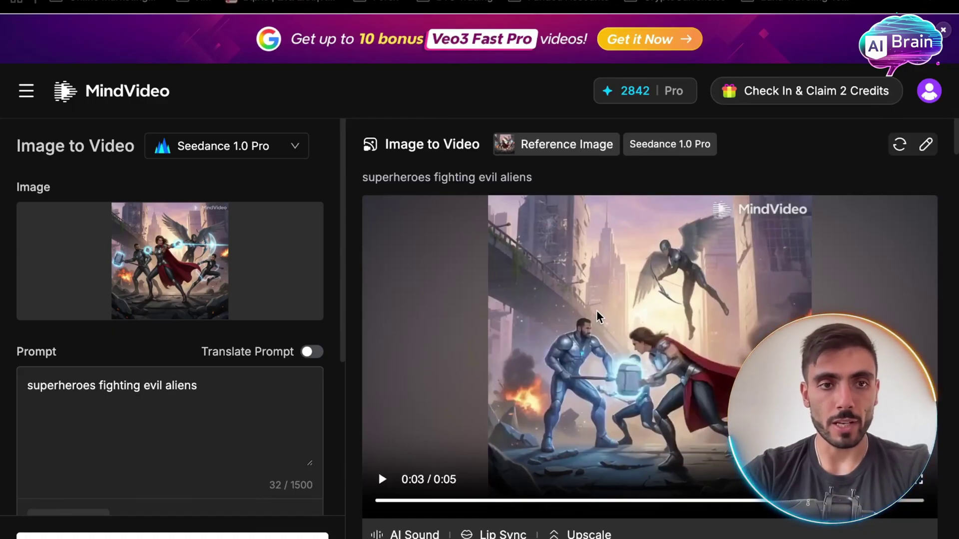
scroll(598, 316, "down", 1)
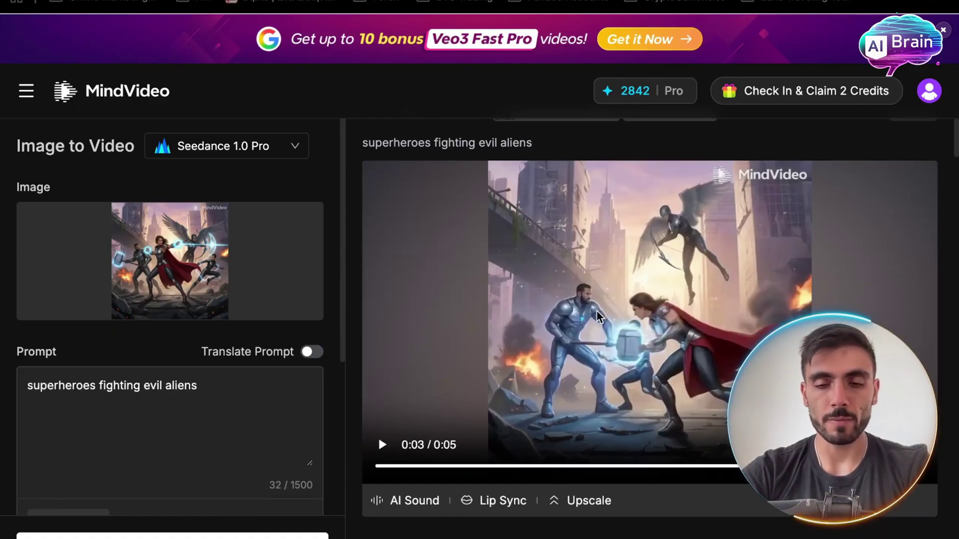
left_click(382, 444)
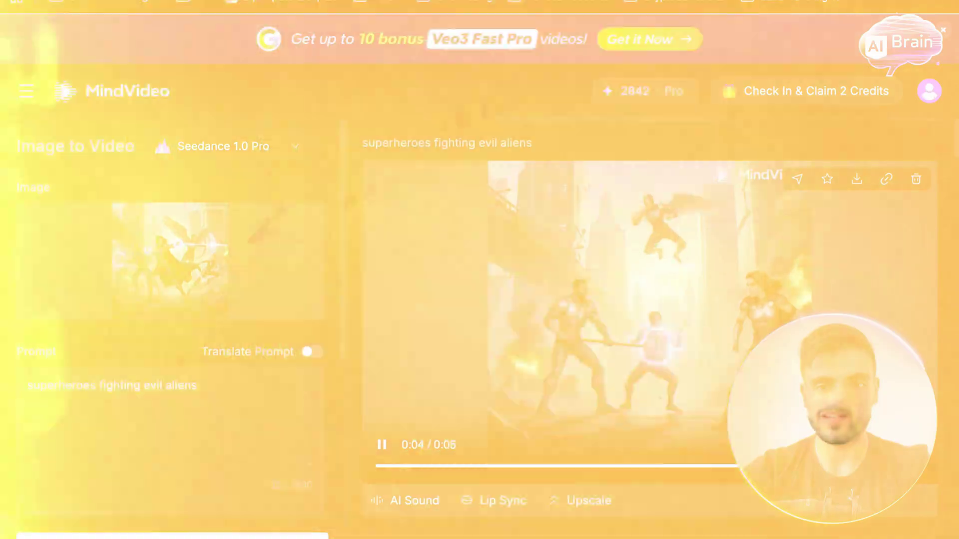